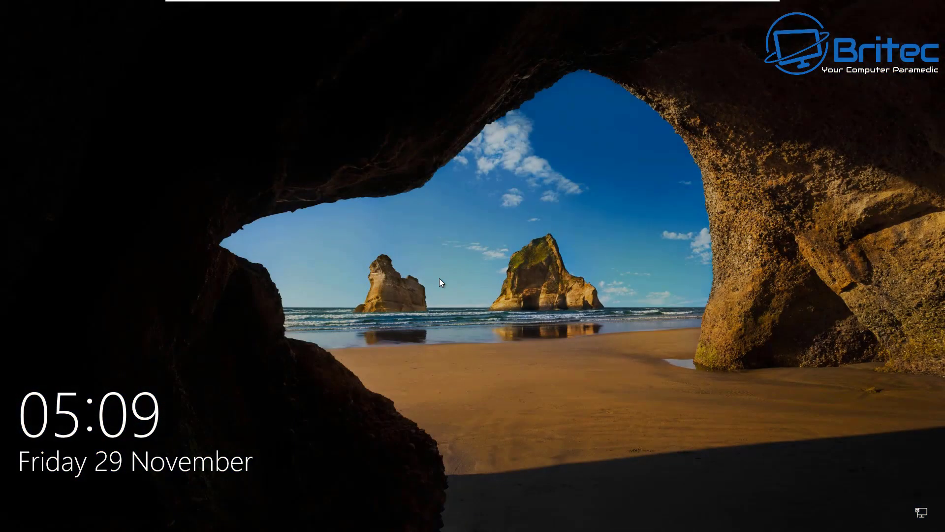
Try to sign in at the Windows lock screen by entering the account password twice
{"action": "left_click", "coordinate": [497, 367]}
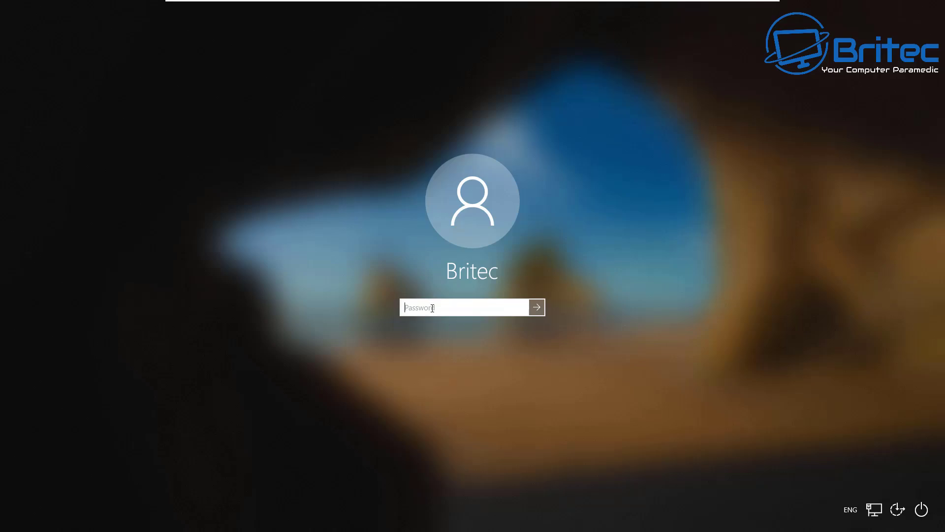
{"action": "type", "text": "•••••"}
{"action": "left_click", "coordinate": [537, 307]}
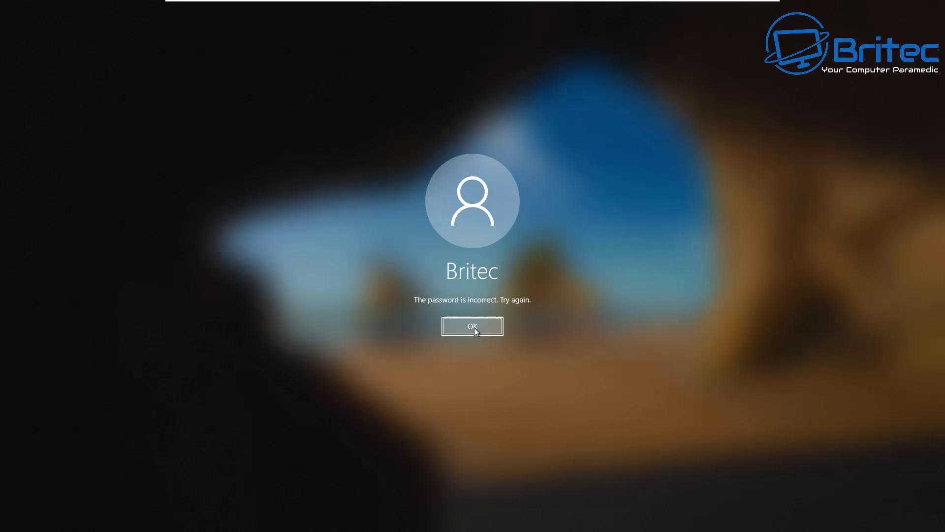
{"action": "left_click", "coordinate": [474, 327]}
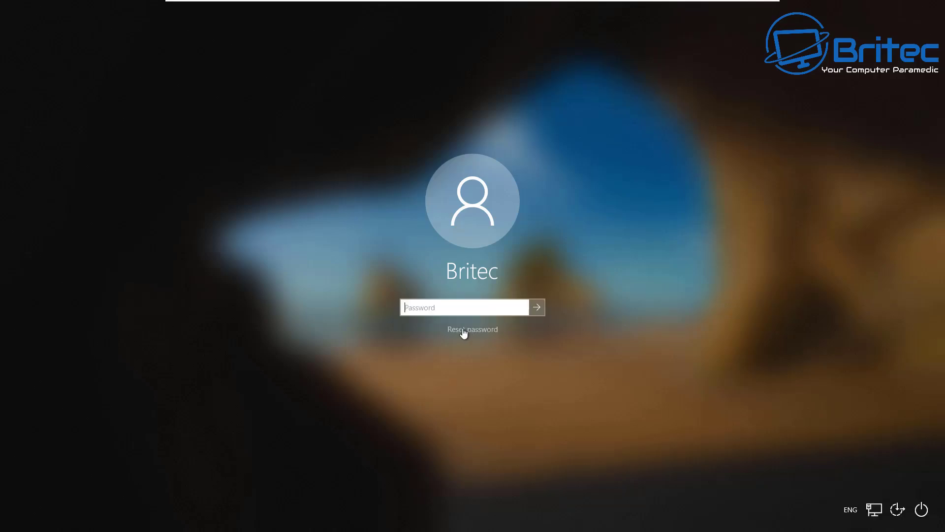
{"action": "type", "text": "•••••"}
{"action": "left_click", "coordinate": [532, 311]}
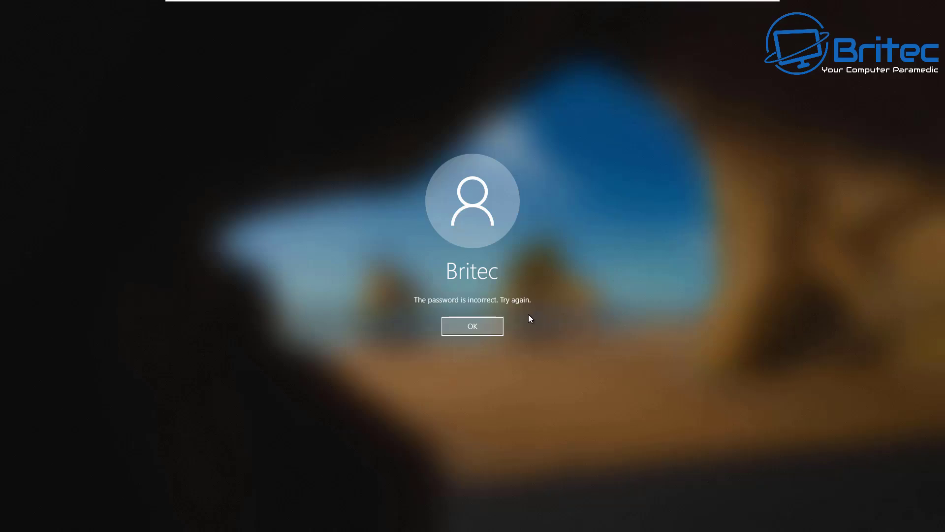
{"action": "left_click", "coordinate": [479, 324]}
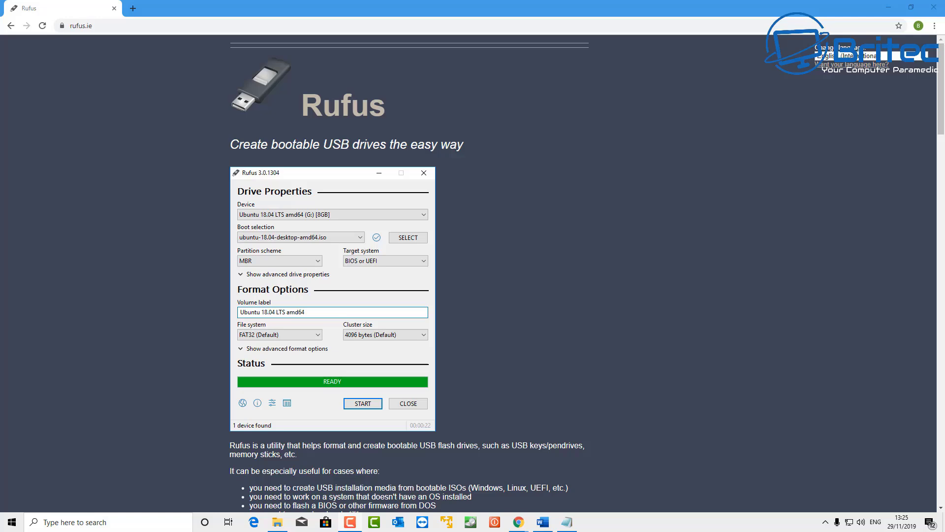
Switch to Rufus by launching rufus-3.8p from the windows pe folder, declining online update checks and allowing the ZoneAlarm request
{"action": "scroll", "coordinate": [472, 271], "scroll_direction": "down", "scroll_amount": 7}
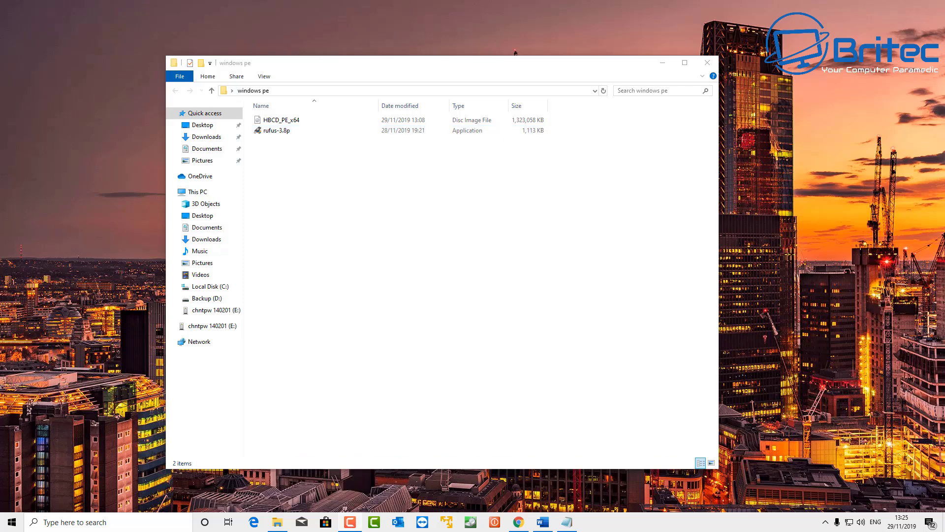
{"action": "double_click", "coordinate": [276, 130]}
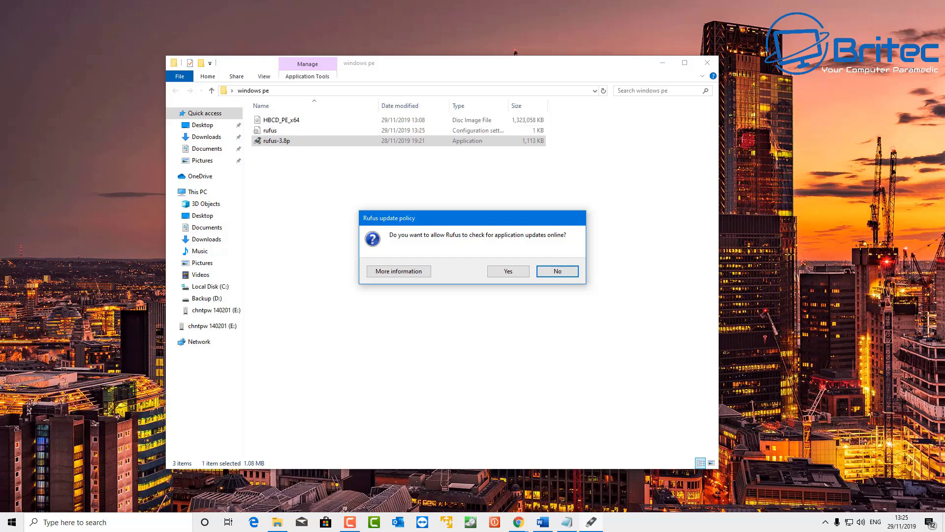
{"action": "left_click", "coordinate": [557, 270]}
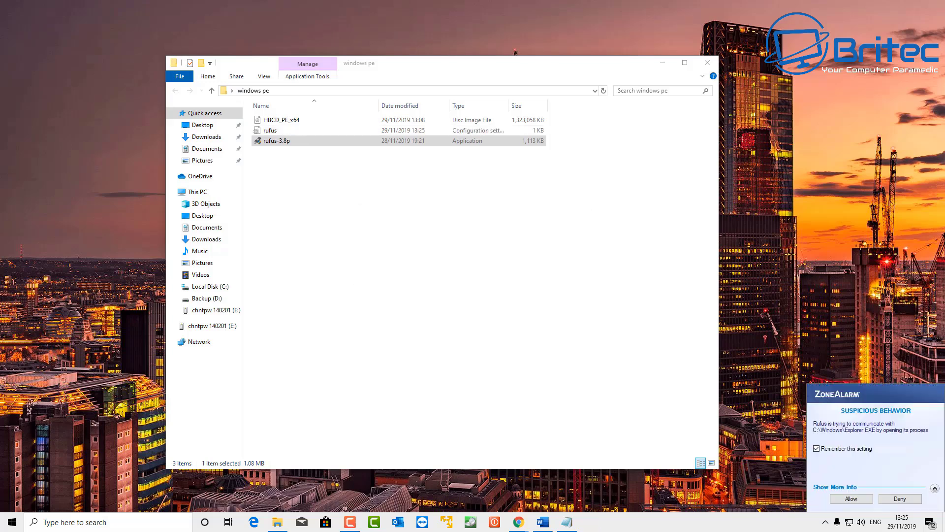
{"action": "left_click", "coordinate": [851, 498]}
{"action": "left_click_drag", "start_coordinate": [468, 105], "coordinate": [414, 156]}
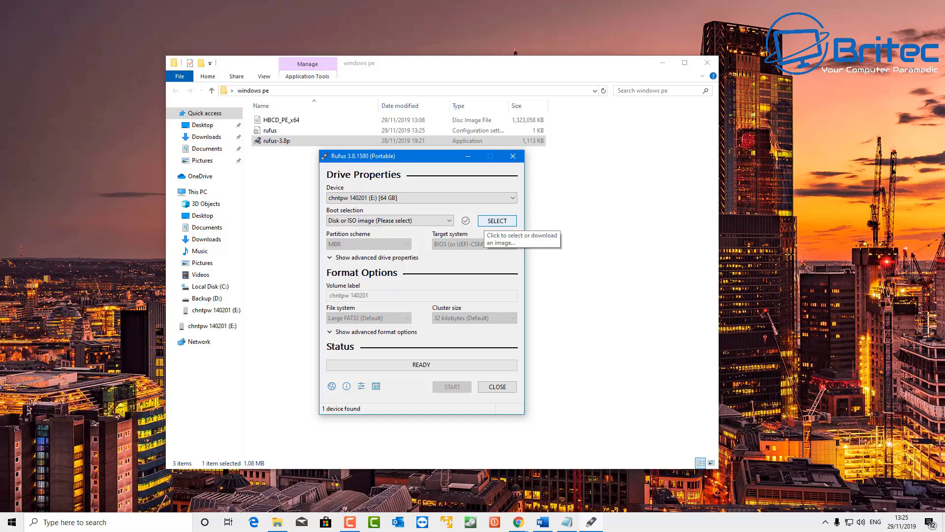
Load the HBCD_PE_x64 disc image from the windows pe folder as the boot selection
{"action": "left_click", "coordinate": [497, 220]}
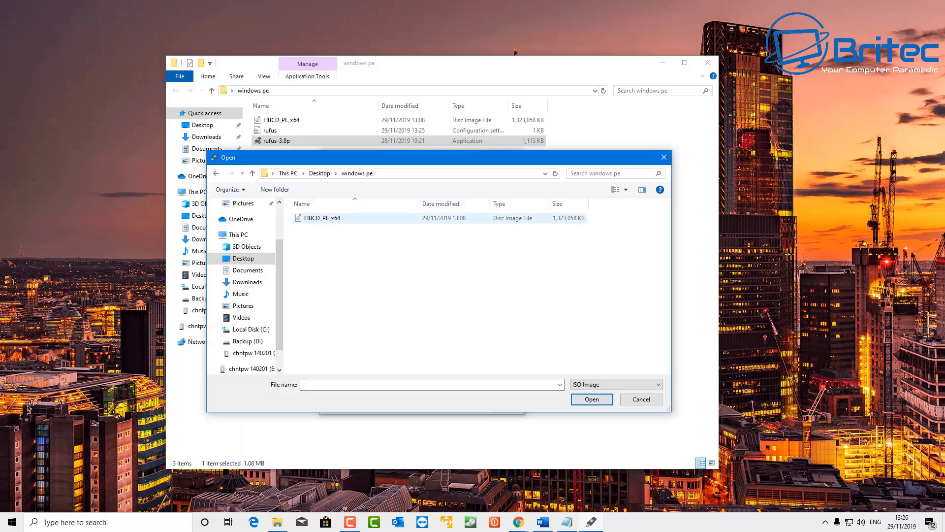
{"action": "left_click", "coordinate": [322, 218]}
{"action": "left_click", "coordinate": [591, 398]}
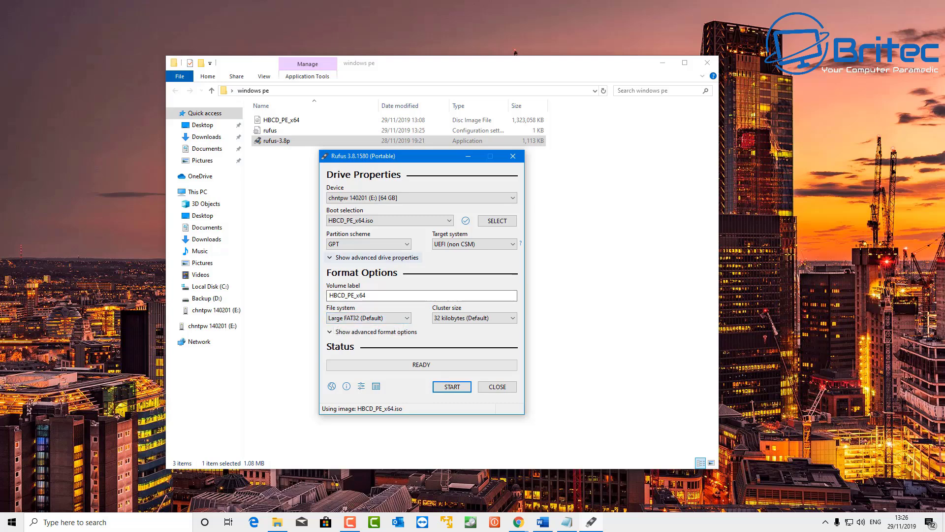
Choose the GPT partition scheme with UEFI (non CSM) as the target system
{"action": "left_click", "coordinate": [368, 244]}
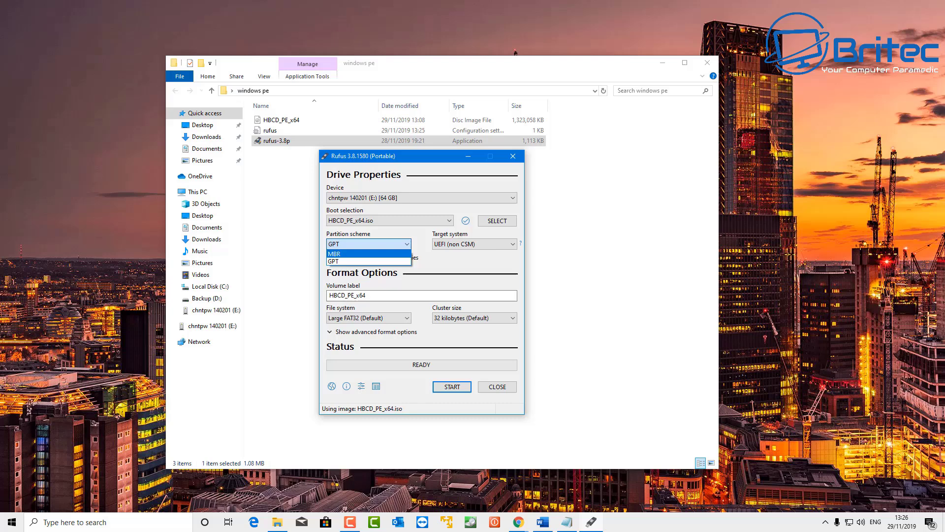
{"action": "left_click", "coordinate": [339, 261]}
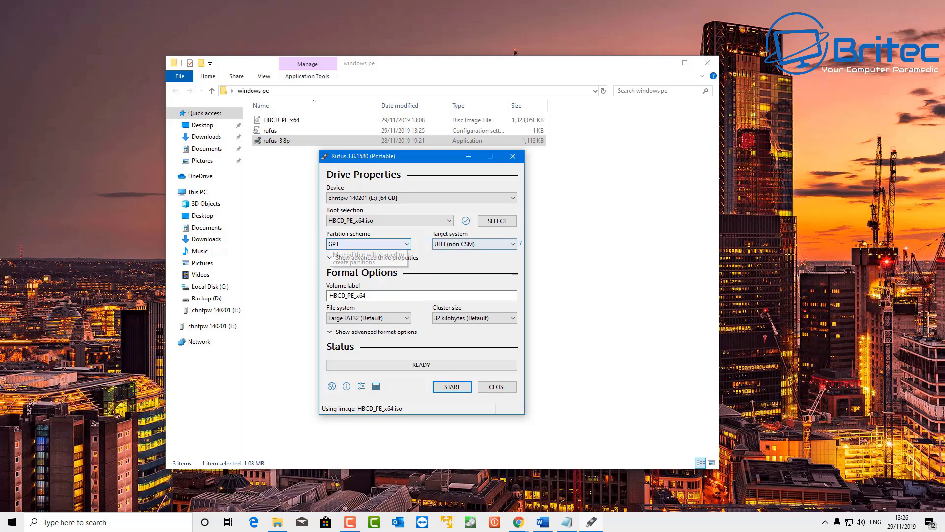
{"action": "left_click", "coordinate": [474, 244]}
{"action": "left_click", "coordinate": [474, 253]}
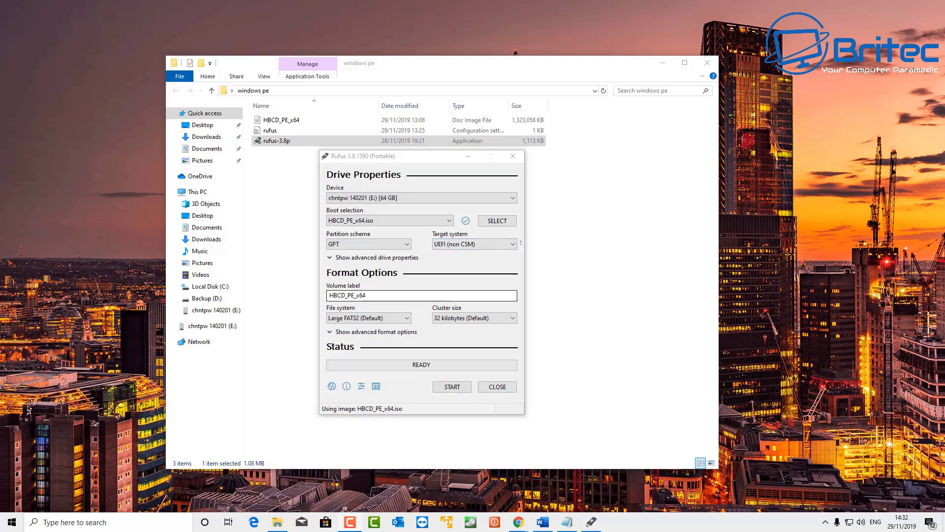
Set the partition scheme to MBR for a BIOS (or UEFI-CSM) target system
{"action": "key", "text": "shift+Tab"}
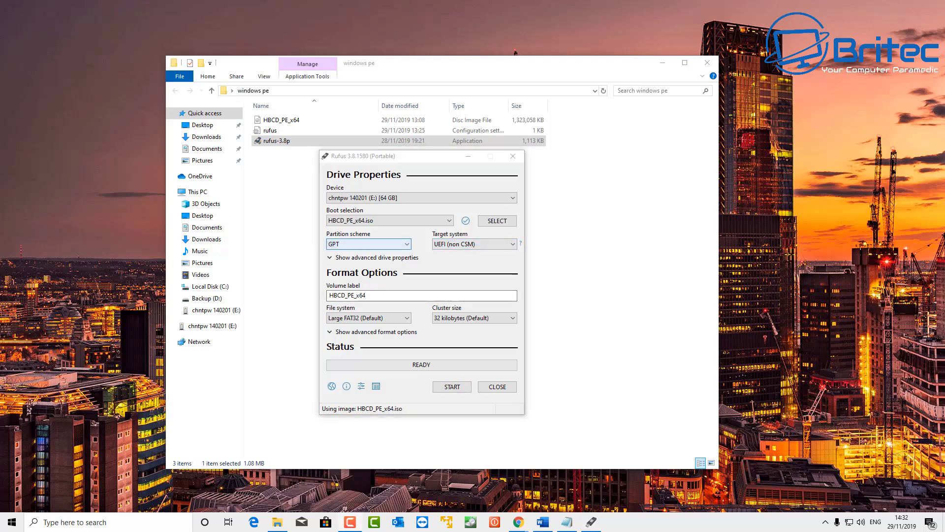
{"action": "key", "text": "alt+Down"}
{"action": "key", "text": "Up"}
{"action": "key", "text": "Return"}
{"action": "key", "text": "Tab"}
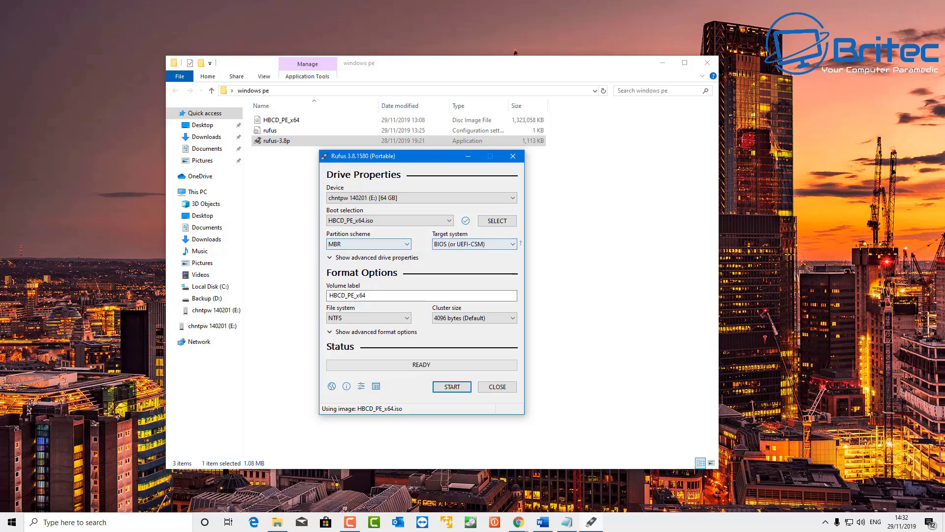
Write the HBCD_PE_x64 image to the 64 GB USB drive, accepting the data erasure, and close Rufus and the windows pe folder
{"action": "key", "text": "Tab"}
{"action": "key", "text": "Tab"}
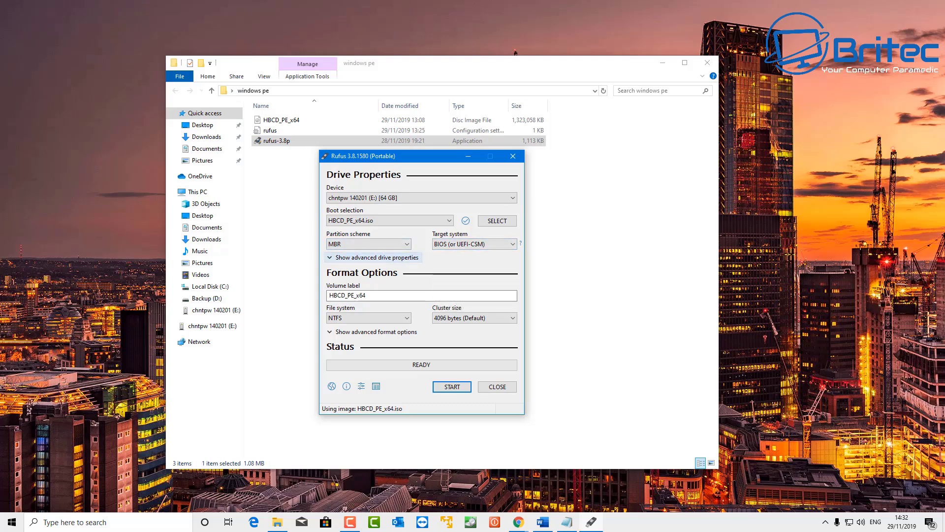
{"action": "key", "text": "Tab"}
{"action": "key", "text": "Tab"}
{"action": "key", "text": "Tab"}
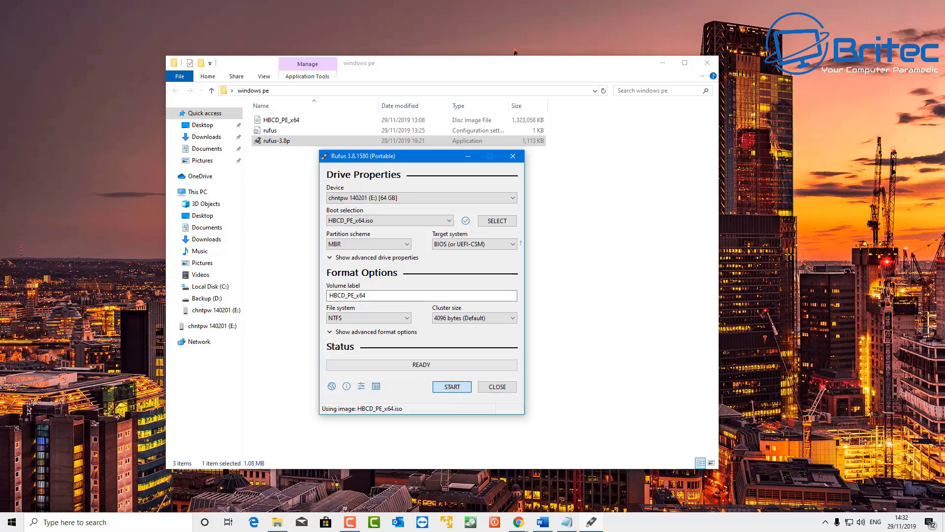
{"action": "key", "text": "Return"}
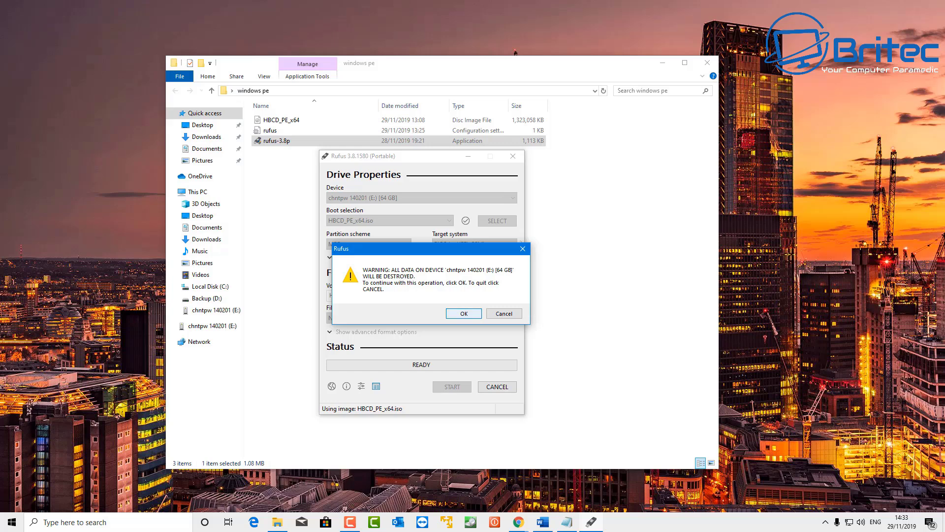
{"action": "key", "text": "Return"}
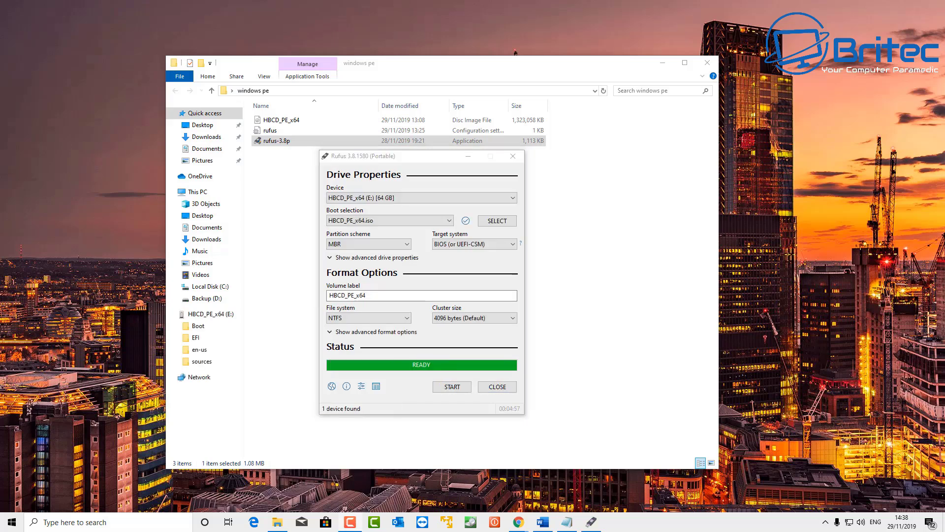
{"action": "key", "text": "Return"}
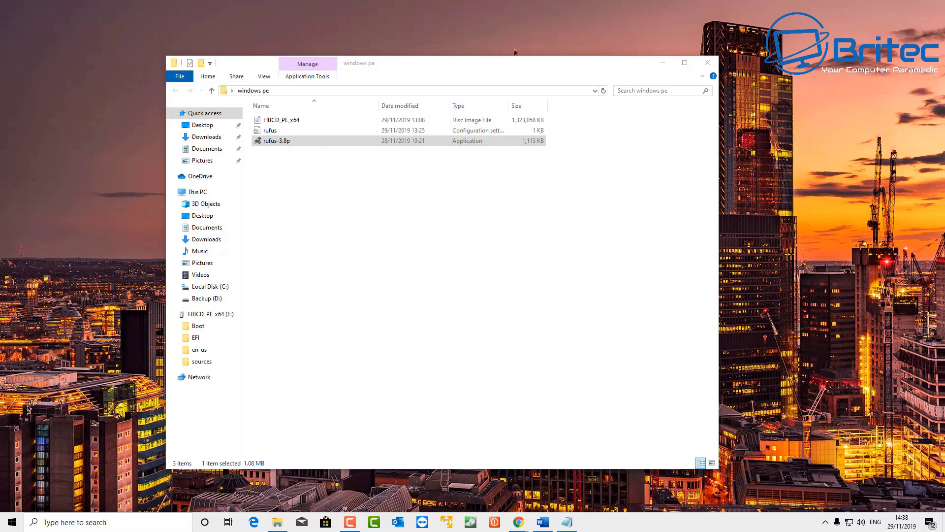
{"action": "left_click", "coordinate": [708, 62]}
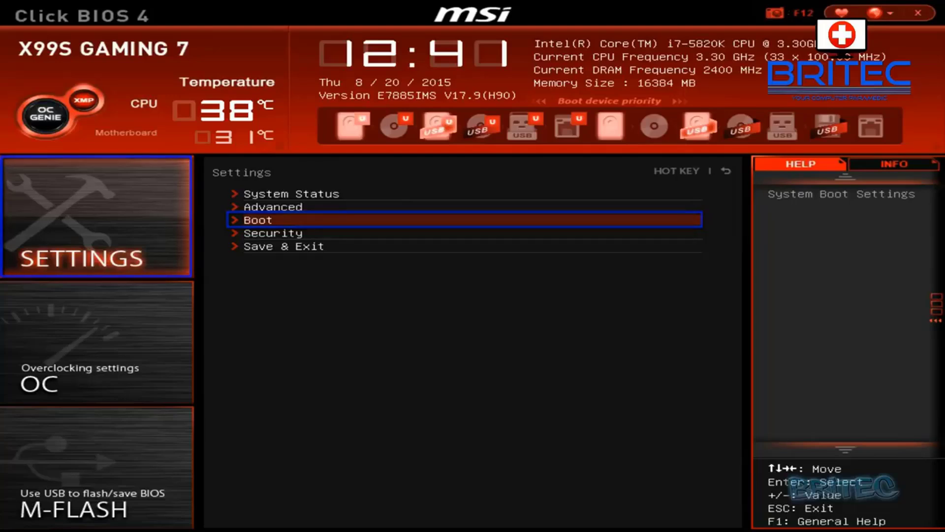
In the MSI BIOS, set Boot Option #1 to the USB hard disk and open the advanced USB Configuration
{"action": "key", "text": "Return"}
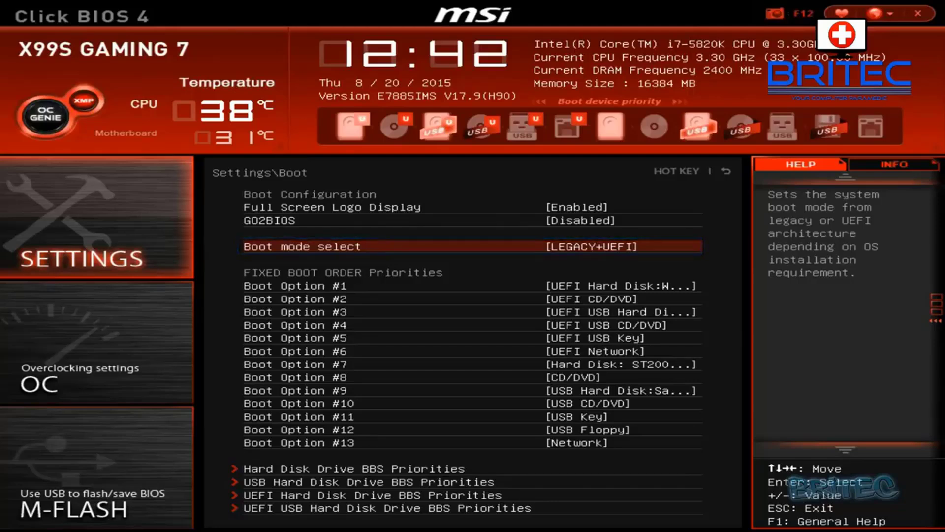
{"action": "key", "text": "Return"}
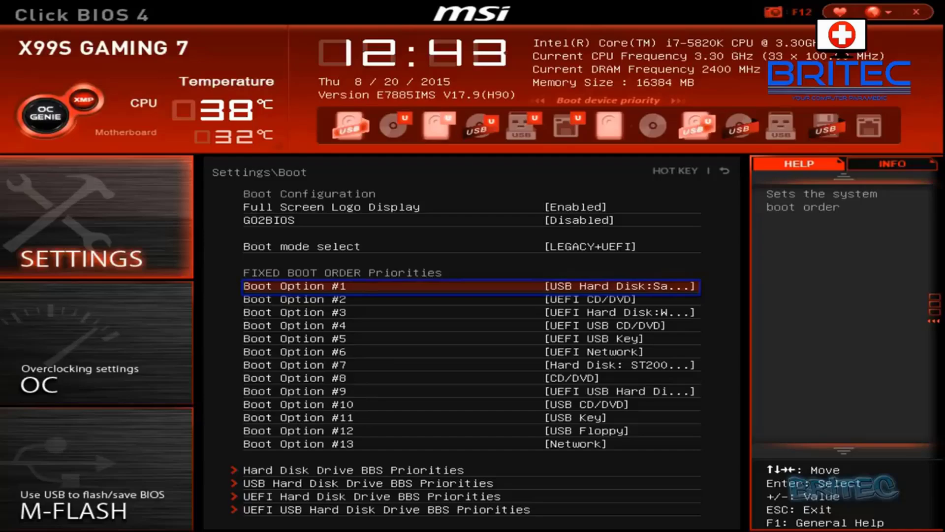
{"action": "key", "text": "Return"}
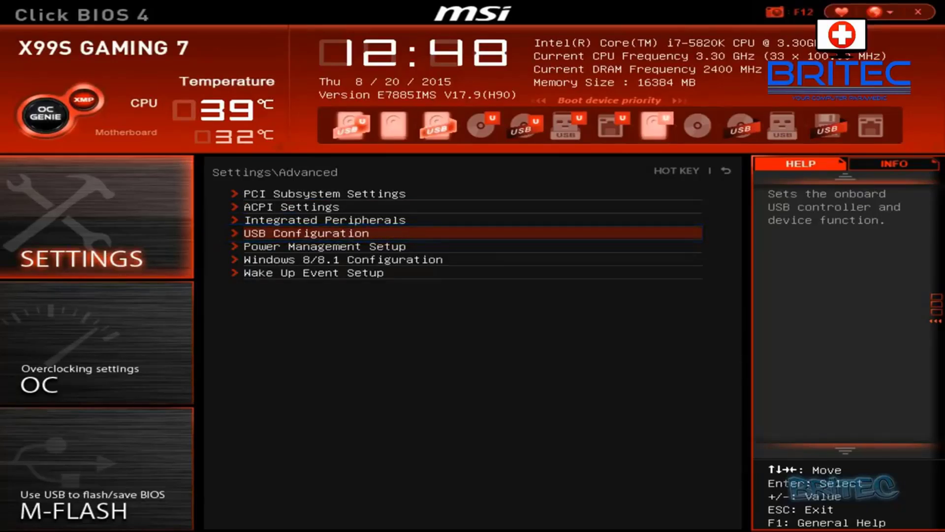
{"action": "key", "text": "Return"}
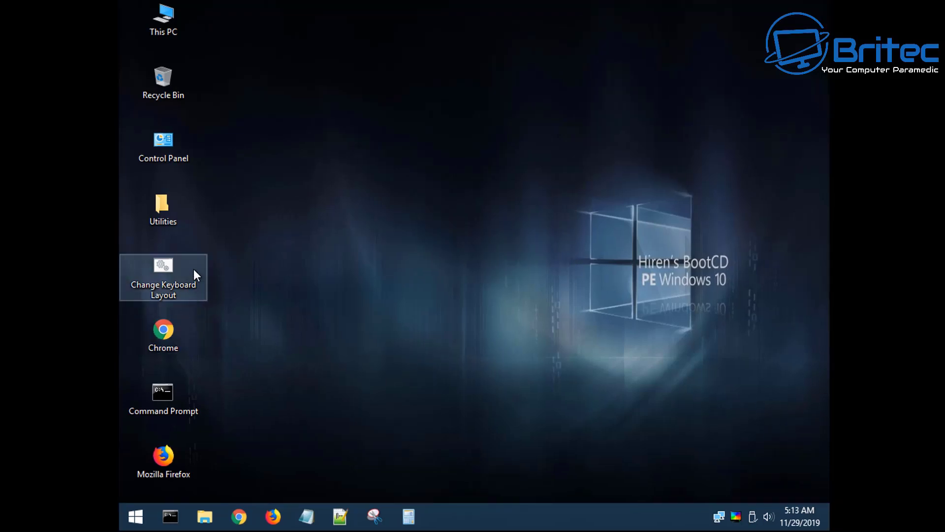
On the Hiren's BootCD PE desktop, open the Passwords folder inside Utilities > Security
{"action": "double_click", "coordinate": [156, 208]}
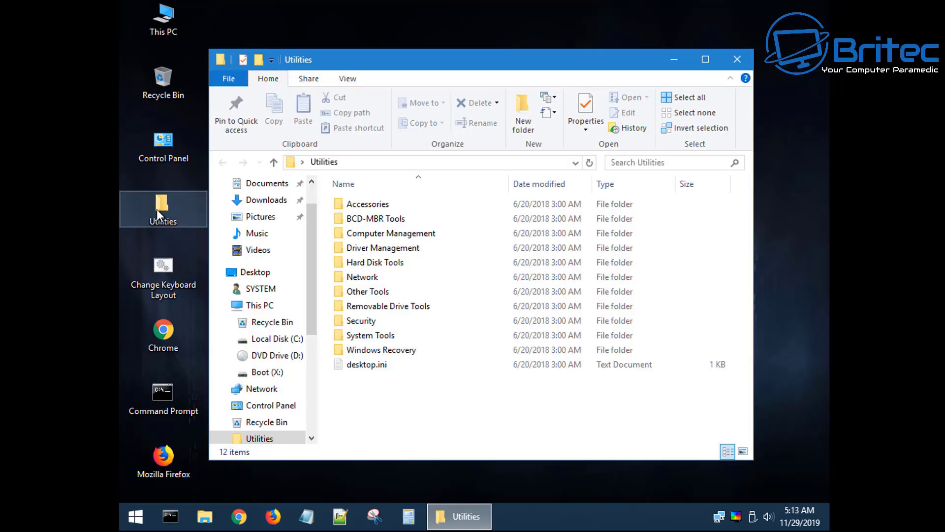
{"action": "double_click", "coordinate": [379, 321]}
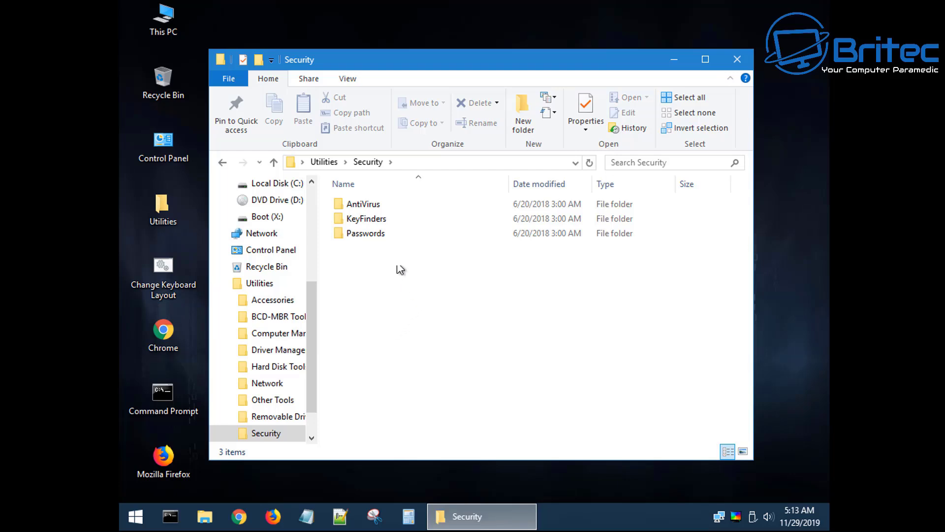
{"action": "double_click", "coordinate": [385, 234]}
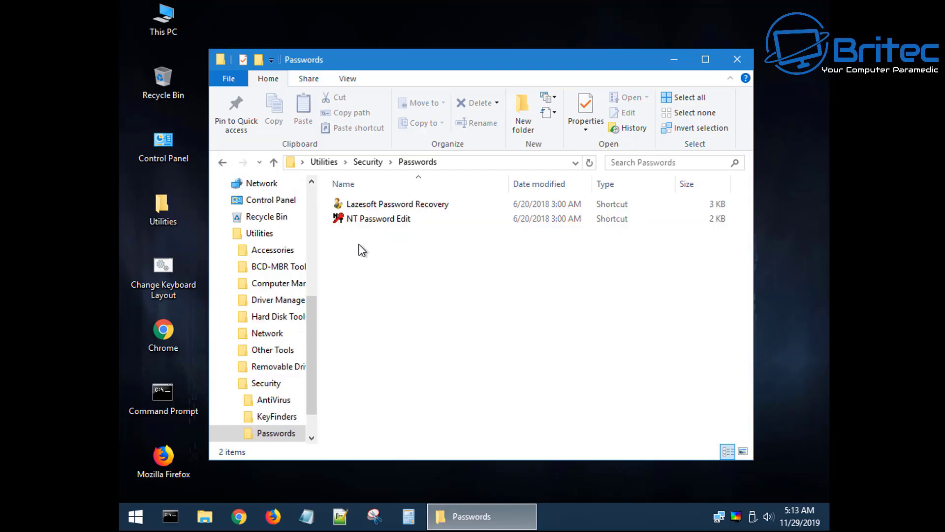
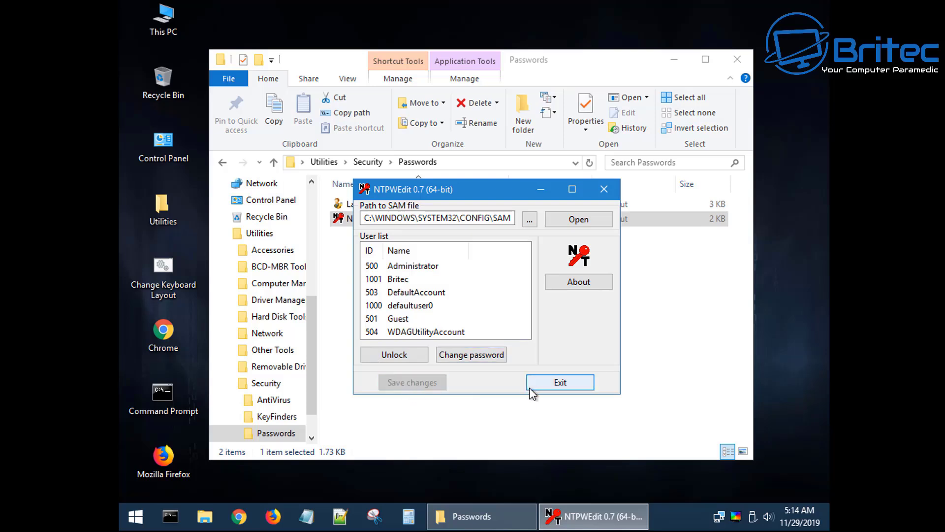
Exit NTPWEdit and the Passwords folder, and open the Start menu
{"action": "left_click", "coordinate": [530, 388]}
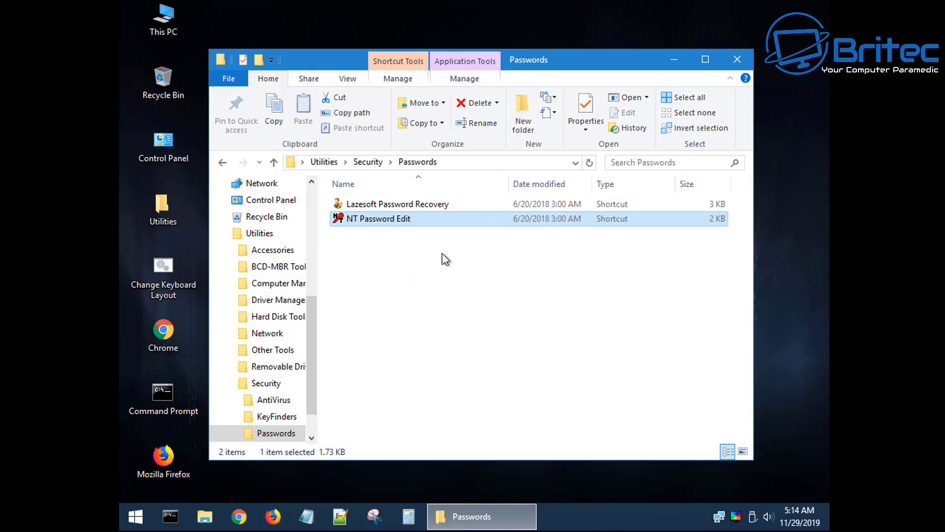
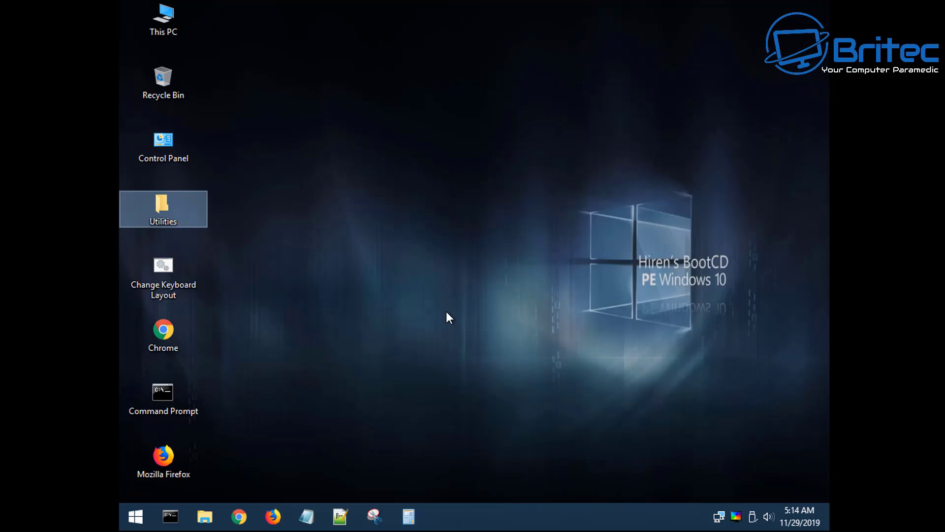
{"action": "left_click", "coordinate": [133, 521]}
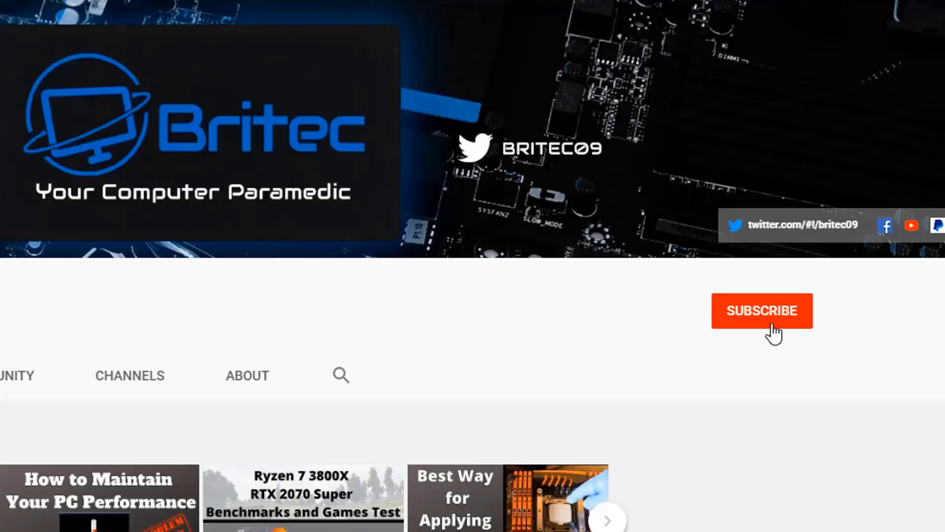
Subscribe to the Britec YouTube channel and set its notifications to All
{"action": "left_click", "coordinate": [771, 325]}
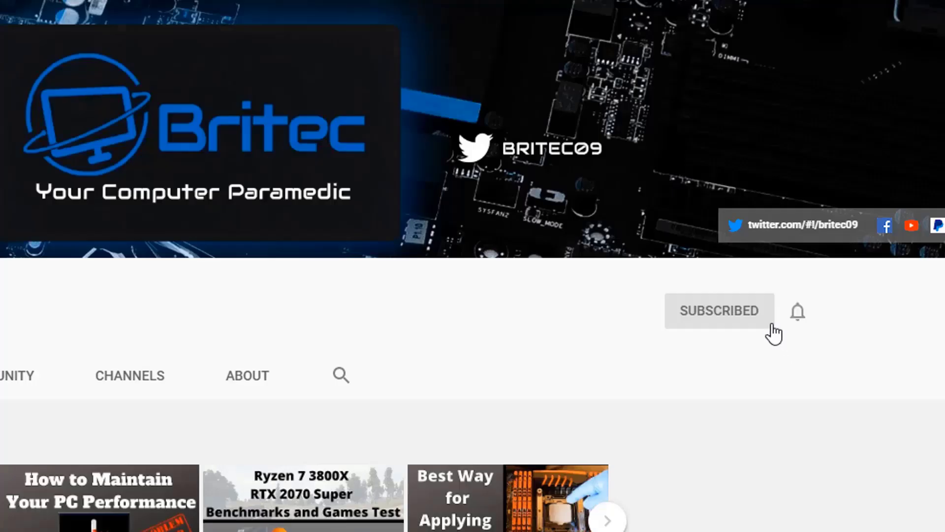
{"action": "left_click", "coordinate": [799, 317]}
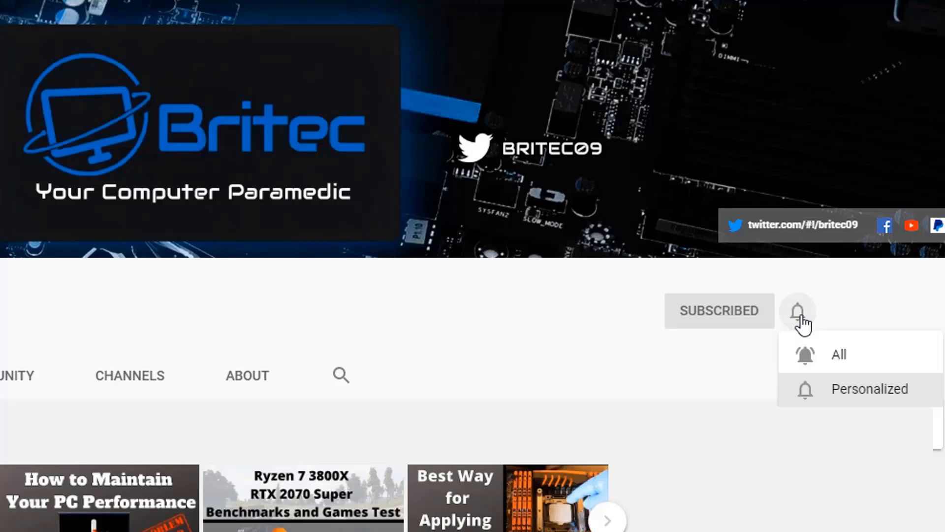
{"action": "left_click", "coordinate": [821, 358]}
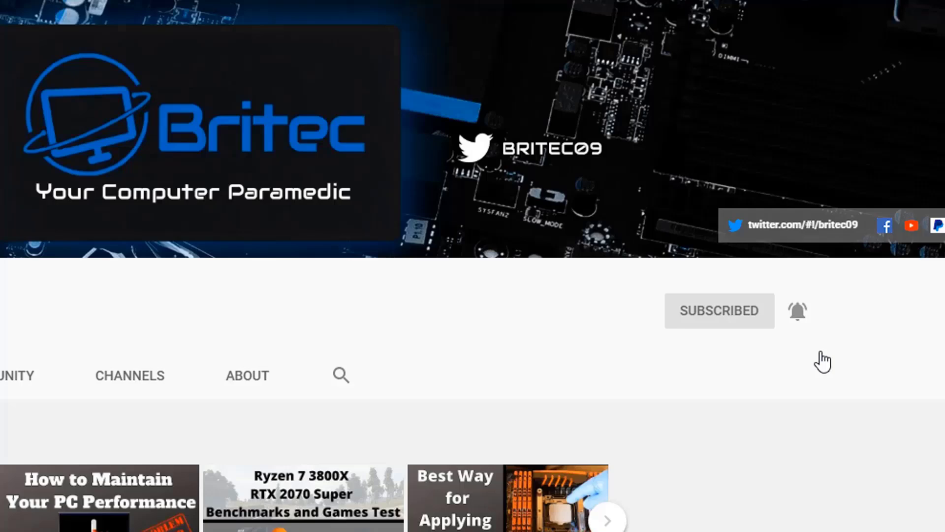